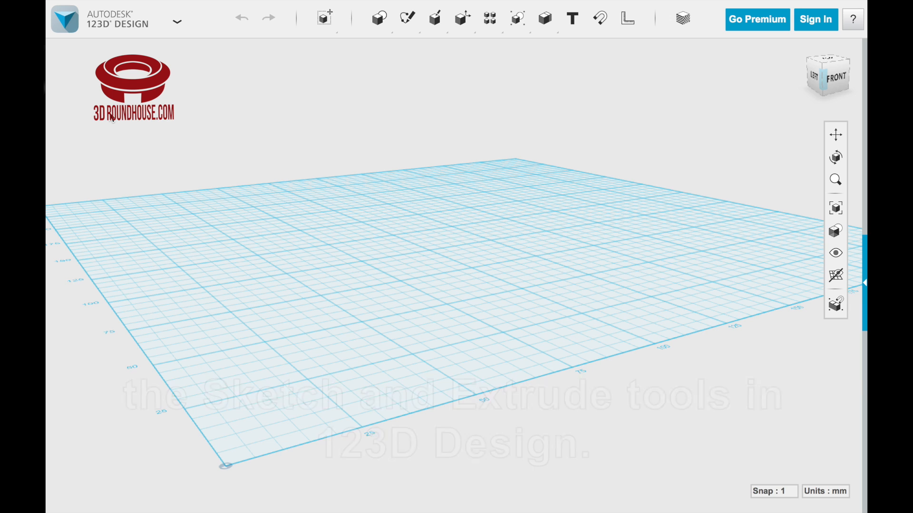
- Sketch a 50 mm by 50 mm square on the grid for the tabletop
{"action": "mouse_move", "coordinate": [413, 30]}
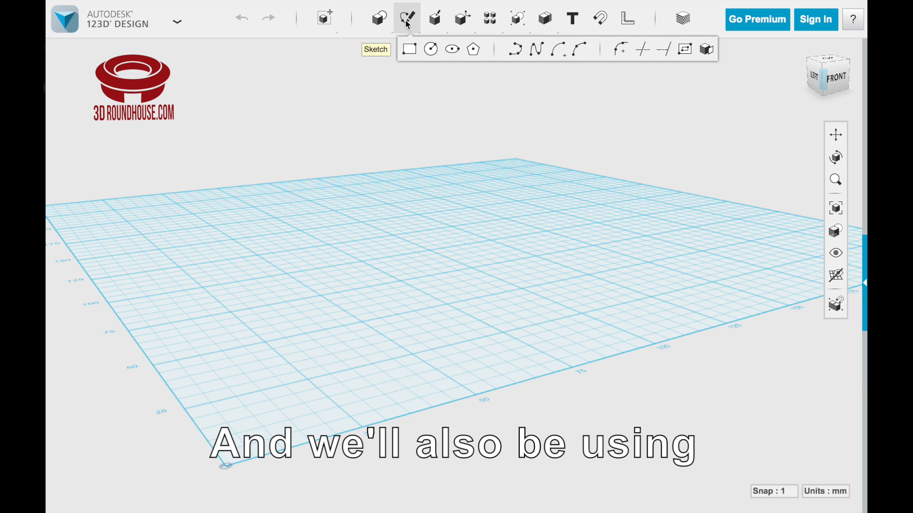
{"action": "mouse_move", "coordinate": [441, 19]}
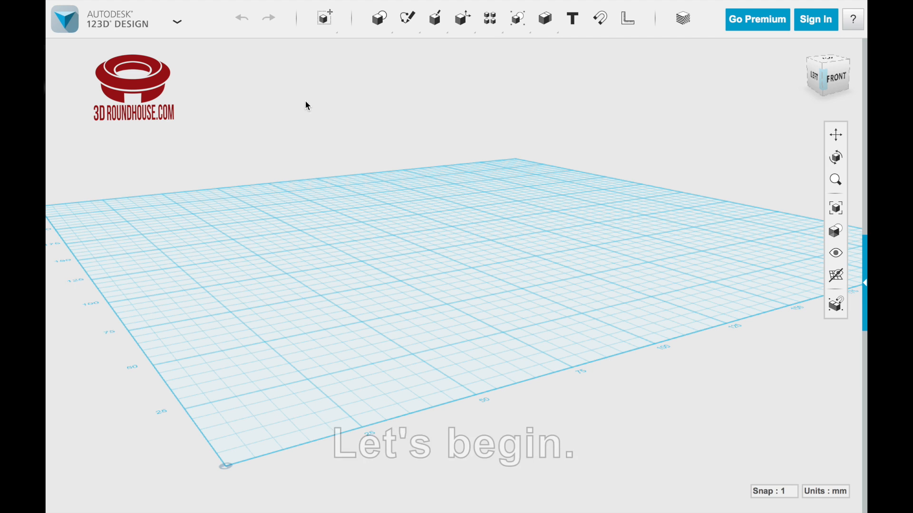
{"action": "mouse_move", "coordinate": [411, 25]}
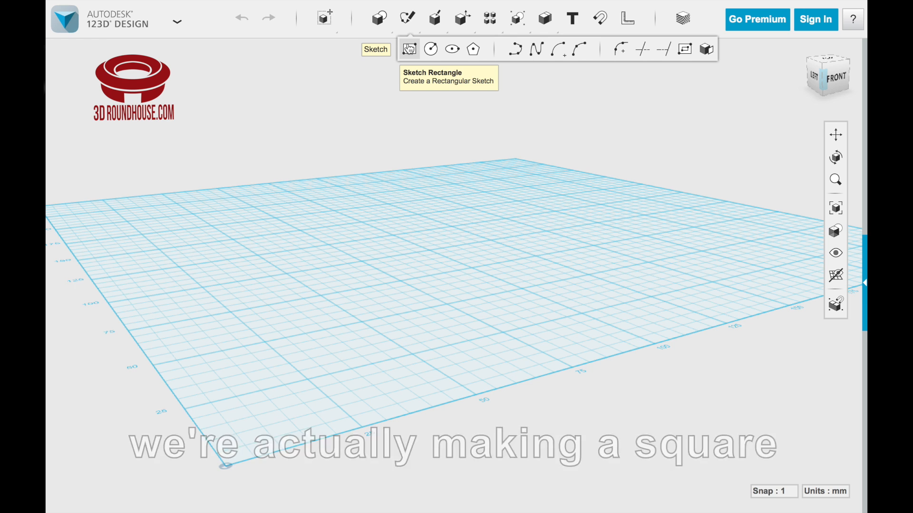
{"action": "left_click", "coordinate": [409, 49]}
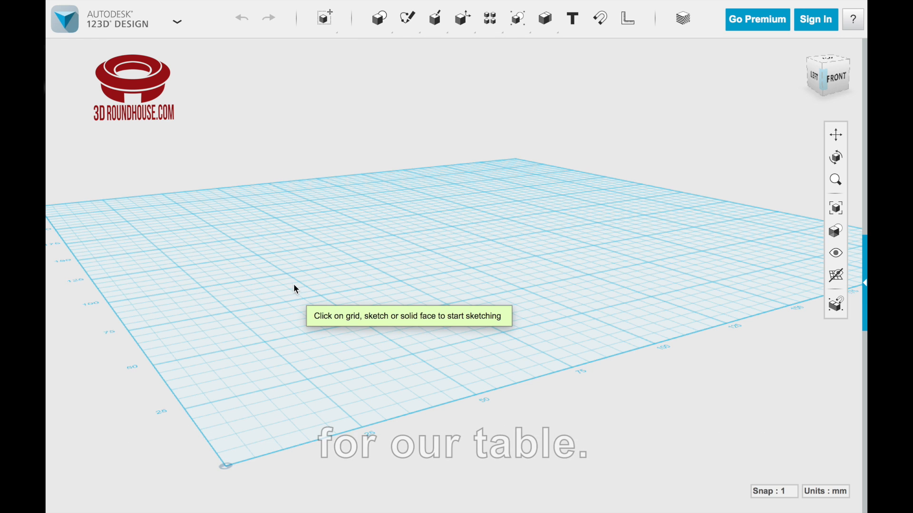
{"action": "left_click", "coordinate": [310, 280]}
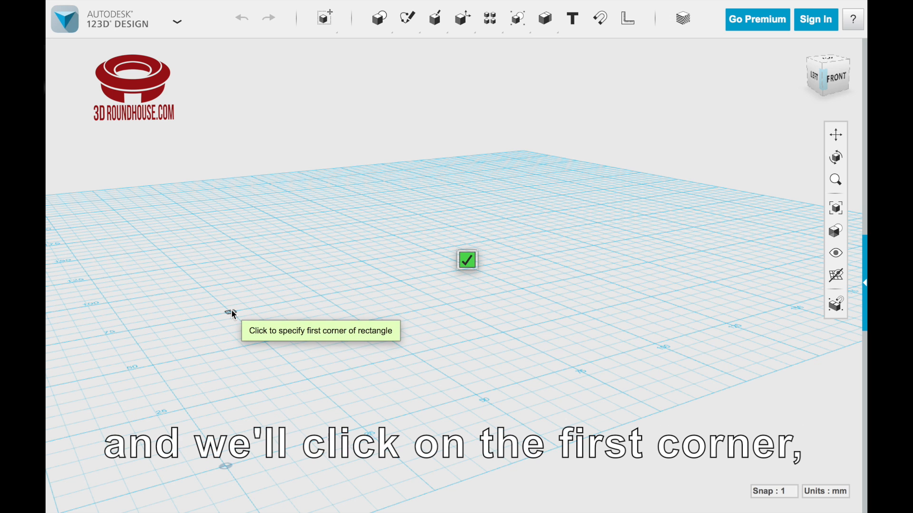
{"action": "left_click", "coordinate": [231, 312]}
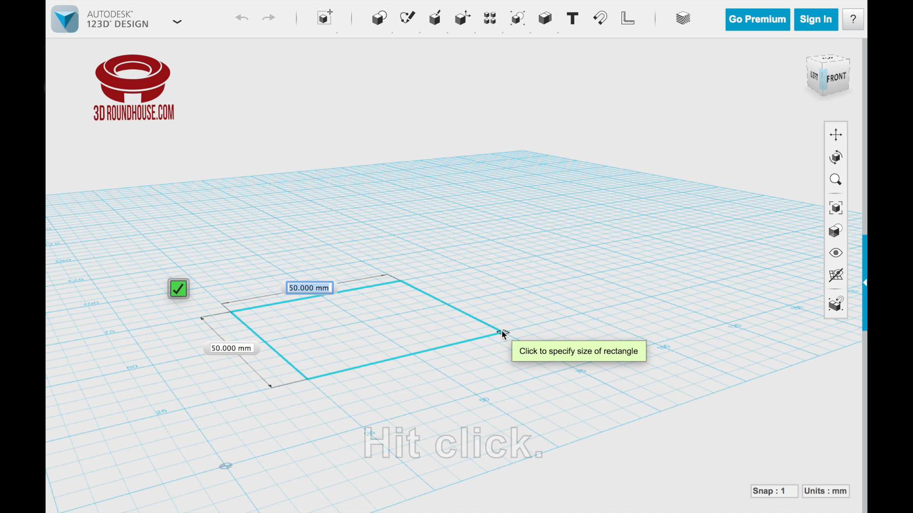
{"action": "left_click", "coordinate": [501, 332]}
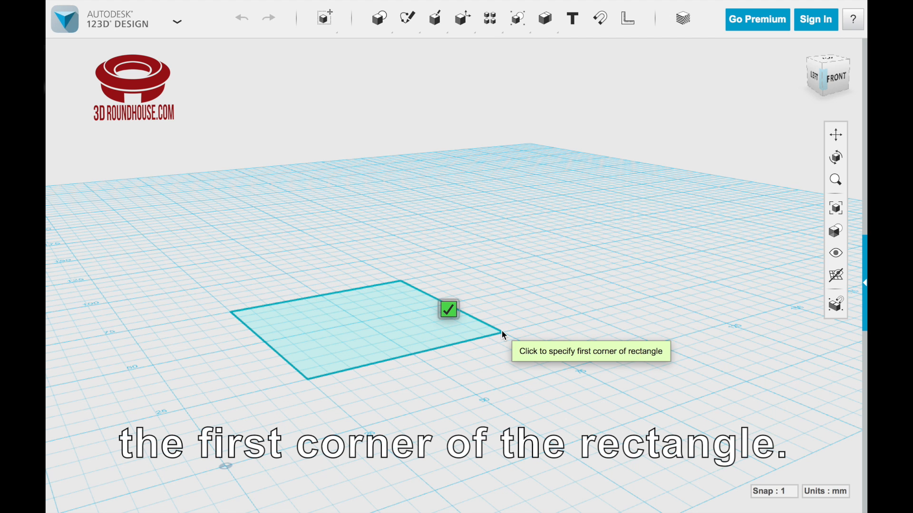
- Sketch a 5 mm by 5 mm square inside each of the four tabletop corners and finish the sketch
{"action": "left_click", "coordinate": [232, 313]}
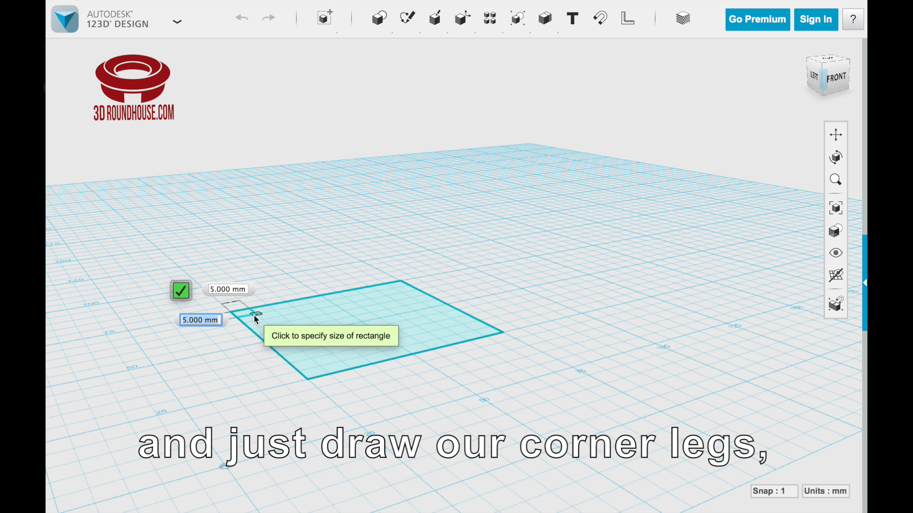
{"action": "left_click", "coordinate": [254, 315]}
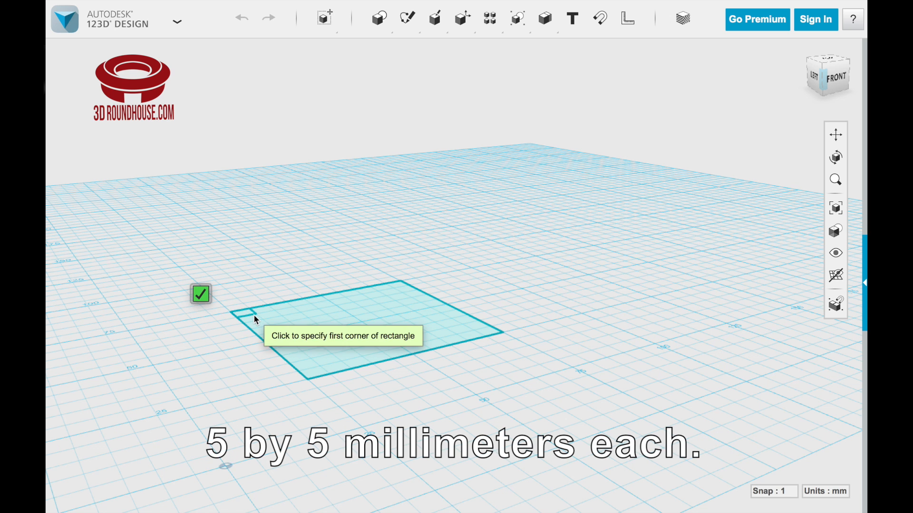
{"action": "left_click", "coordinate": [307, 380]}
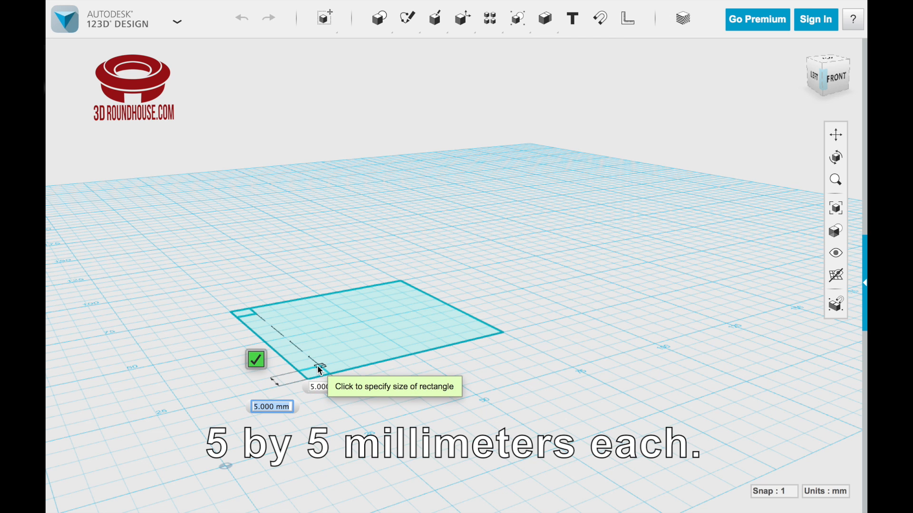
{"action": "left_click", "coordinate": [319, 370]}
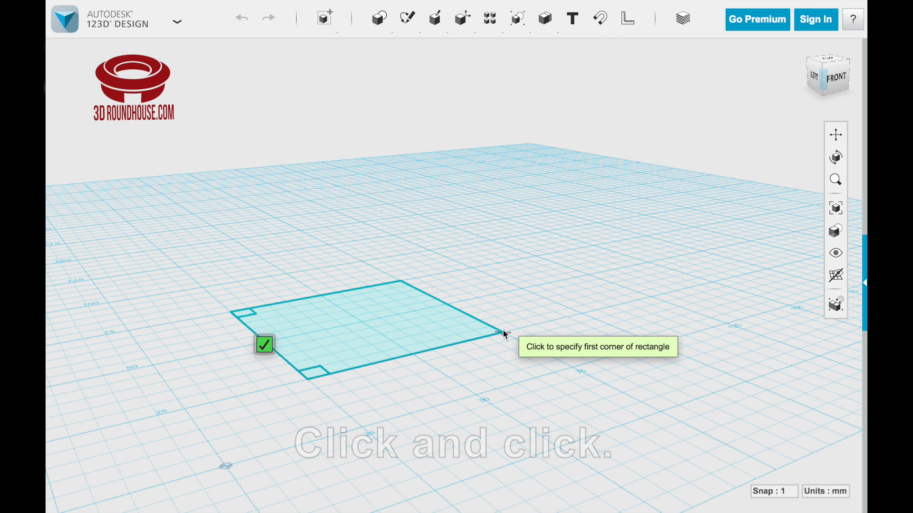
{"action": "left_click", "coordinate": [476, 331]}
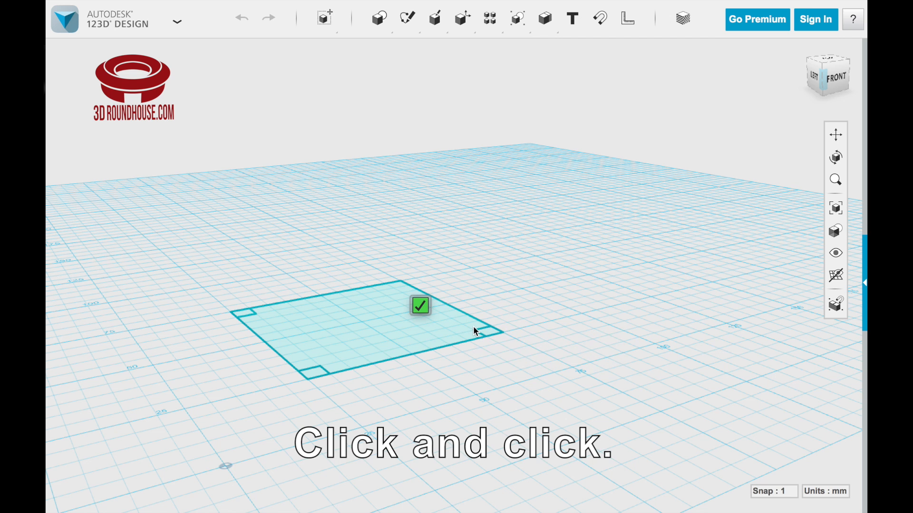
{"action": "left_click", "coordinate": [400, 285]}
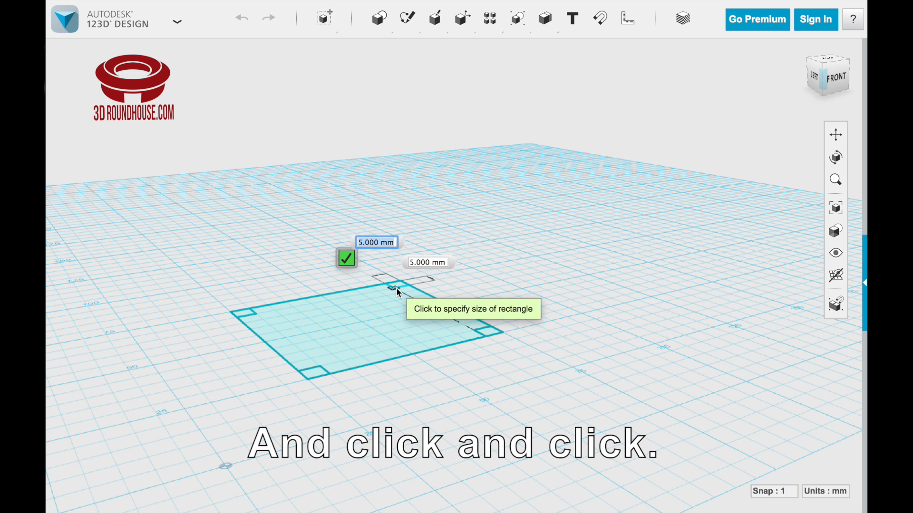
{"action": "left_click", "coordinate": [398, 292]}
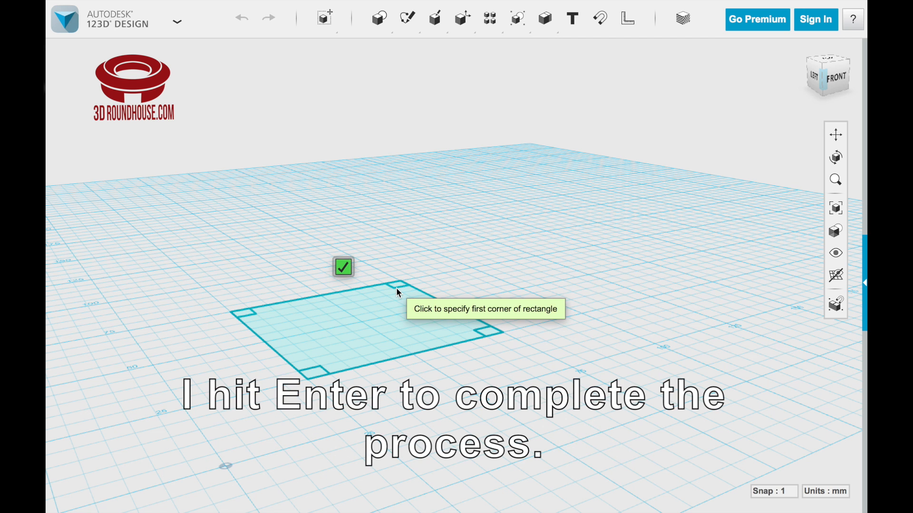
{"action": "key", "text": "Return"}
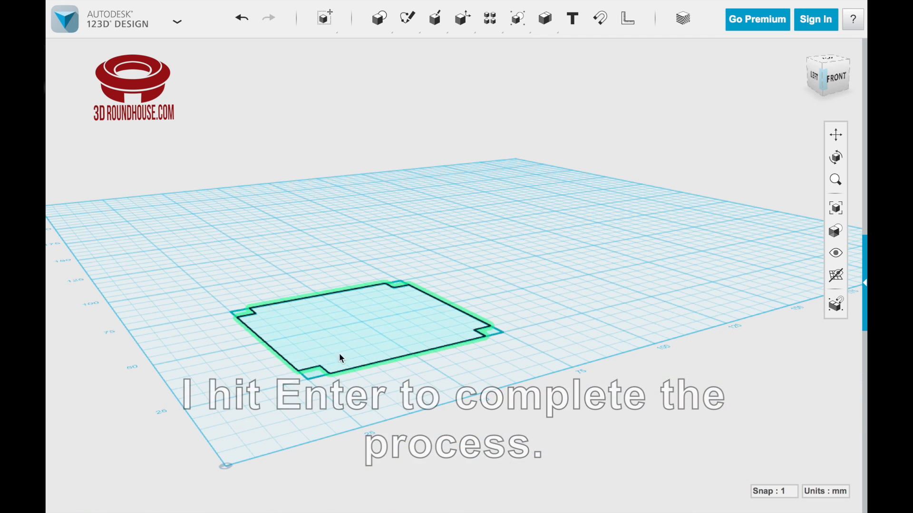
- Extrude the tabletop region between the corner squares upward by 5 mm
{"action": "scroll", "coordinate": [236, 364], "scroll_direction": "up", "scroll_amount": 2}
{"action": "scroll", "coordinate": [237, 364], "scroll_direction": "up", "scroll_amount": 2}
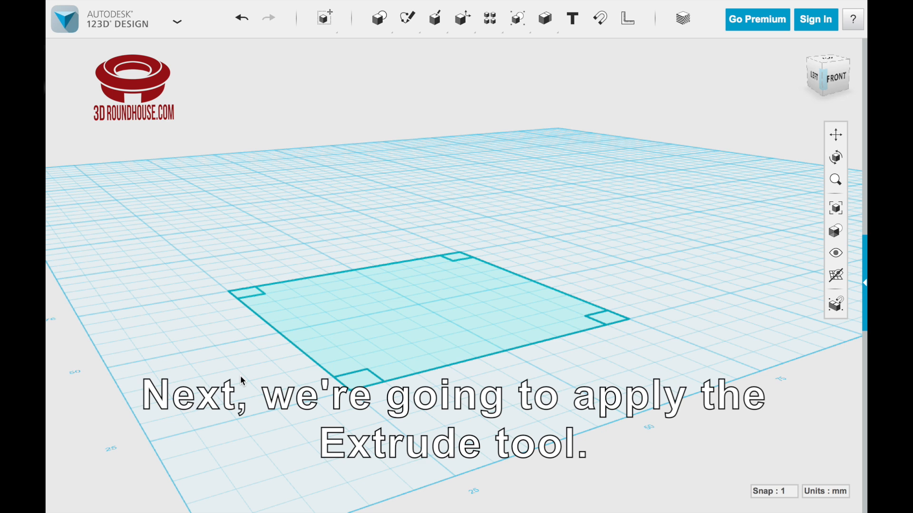
{"action": "left_click", "coordinate": [416, 321]}
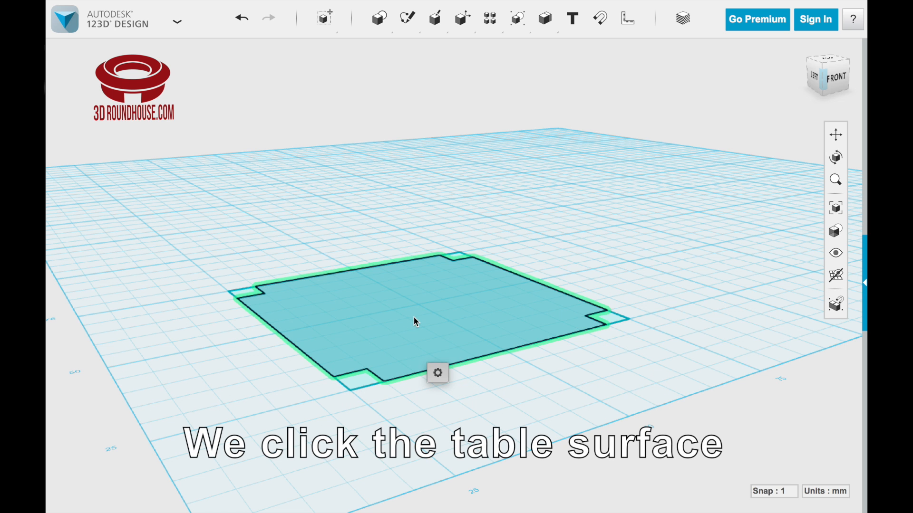
{"action": "mouse_move", "coordinate": [435, 29]}
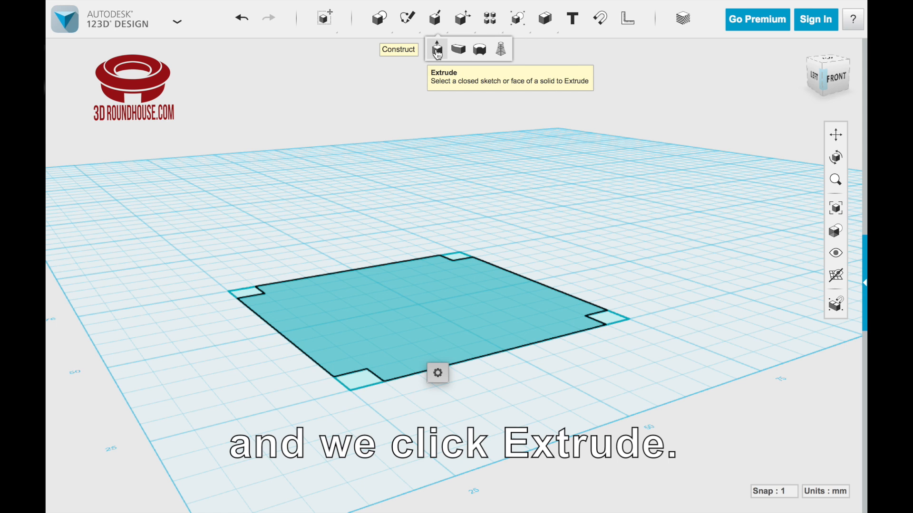
{"action": "left_click", "coordinate": [437, 51]}
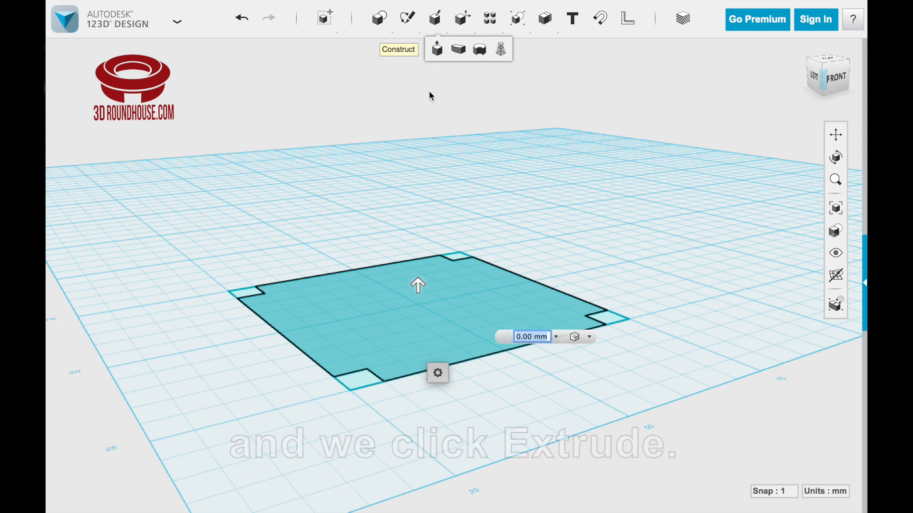
{"action": "left_click", "coordinate": [418, 287]}
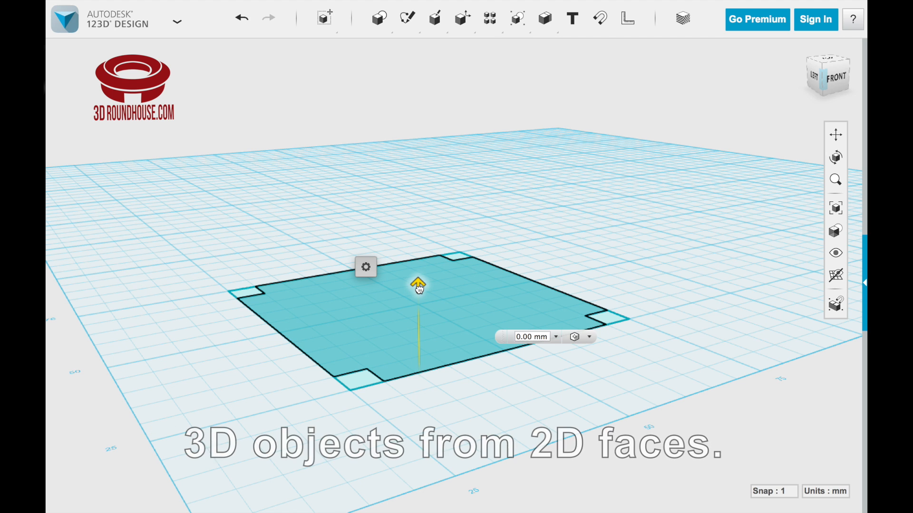
{"action": "left_click_drag", "start_coordinate": [418, 288], "coordinate": [423, 263]}
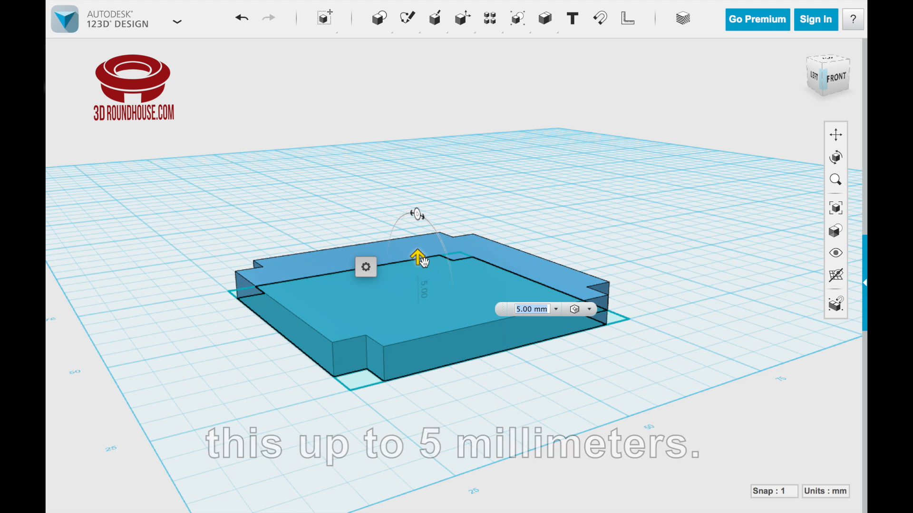
{"action": "key", "text": "Return"}
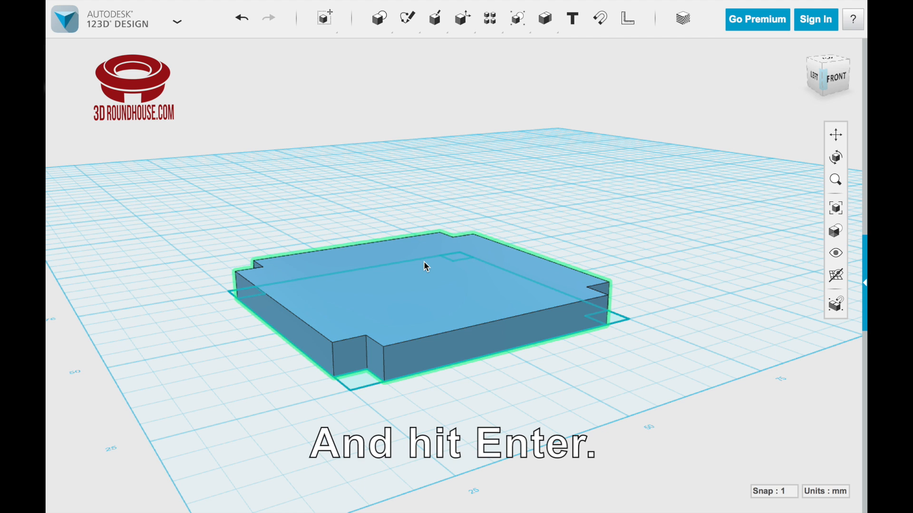
{"action": "left_click", "coordinate": [581, 257]}
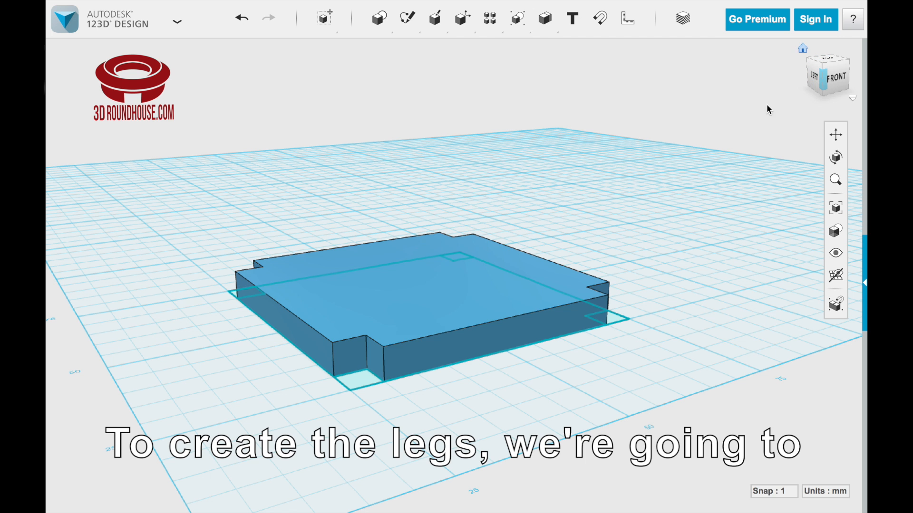
- Select the four corner squares of the tabletop sketch together and extrude them upward by 25 mm as the table legs
{"action": "left_click", "coordinate": [834, 158]}
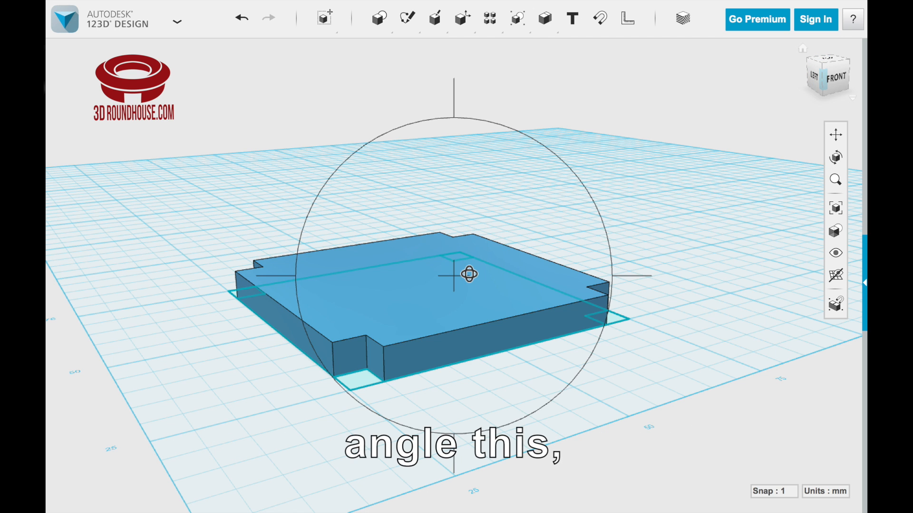
{"action": "left_click_drag", "start_coordinate": [469, 274], "coordinate": [454, 328]}
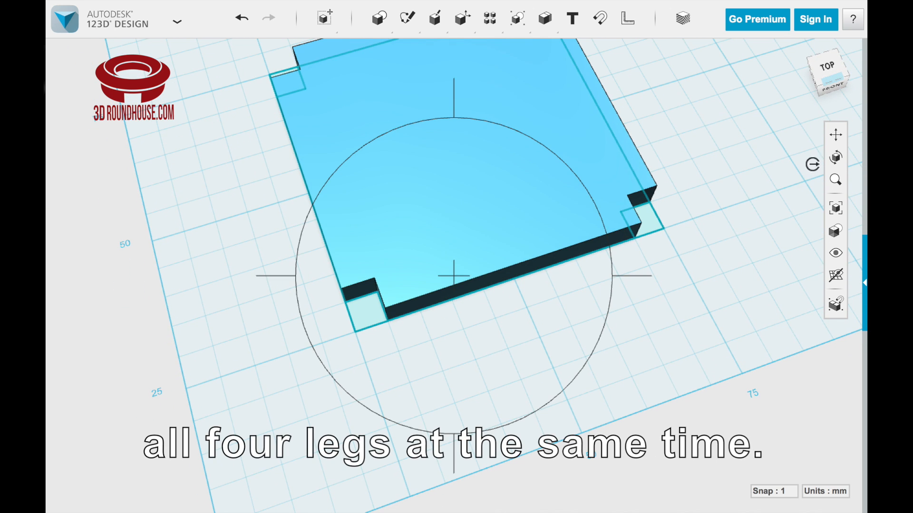
{"action": "left_click", "coordinate": [835, 136]}
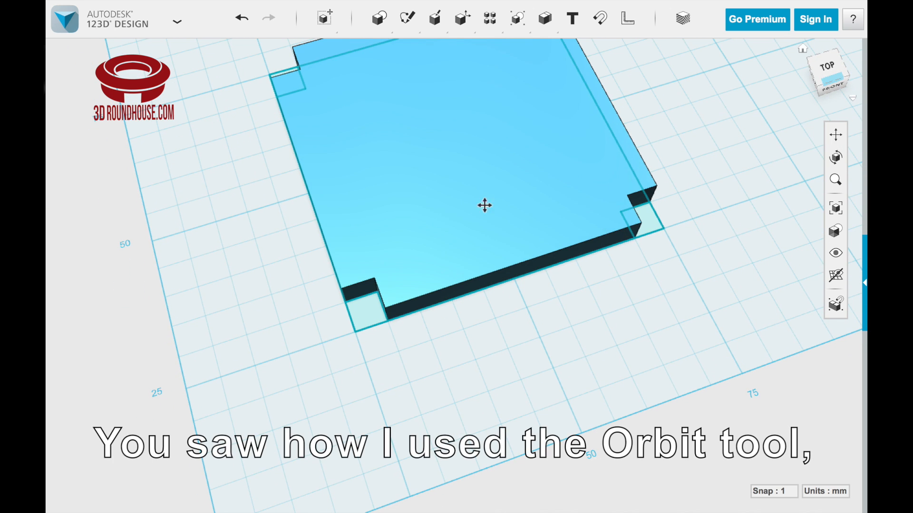
{"action": "left_click_drag", "start_coordinate": [459, 213], "coordinate": [414, 343]}
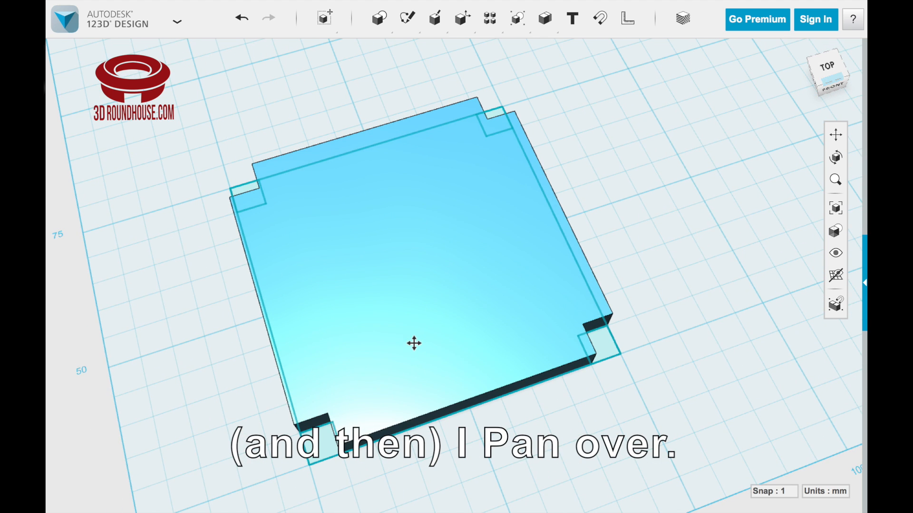
{"action": "left_click", "coordinate": [836, 157]}
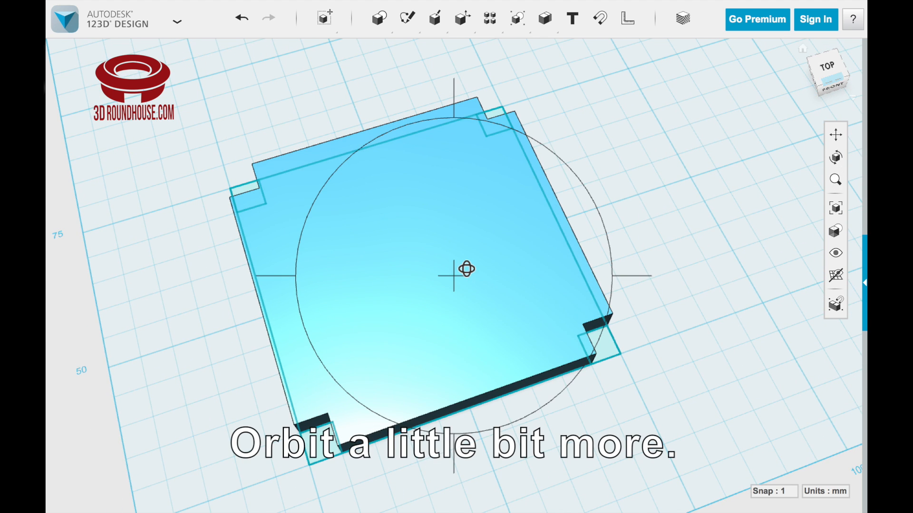
{"action": "left_click_drag", "start_coordinate": [466, 269], "coordinate": [457, 293]}
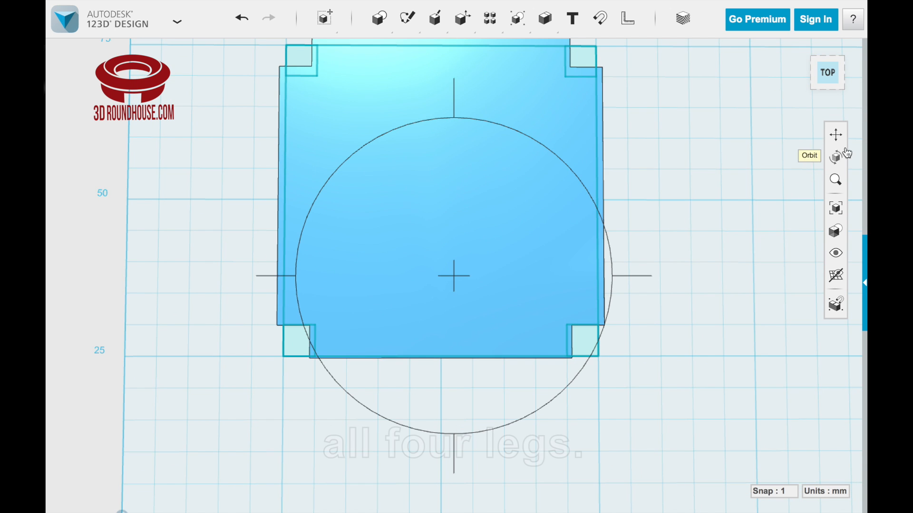
{"action": "left_click", "coordinate": [836, 134]}
{"action": "left_click_drag", "start_coordinate": [474, 181], "coordinate": [472, 244]}
{"action": "key", "text": "Escape"}
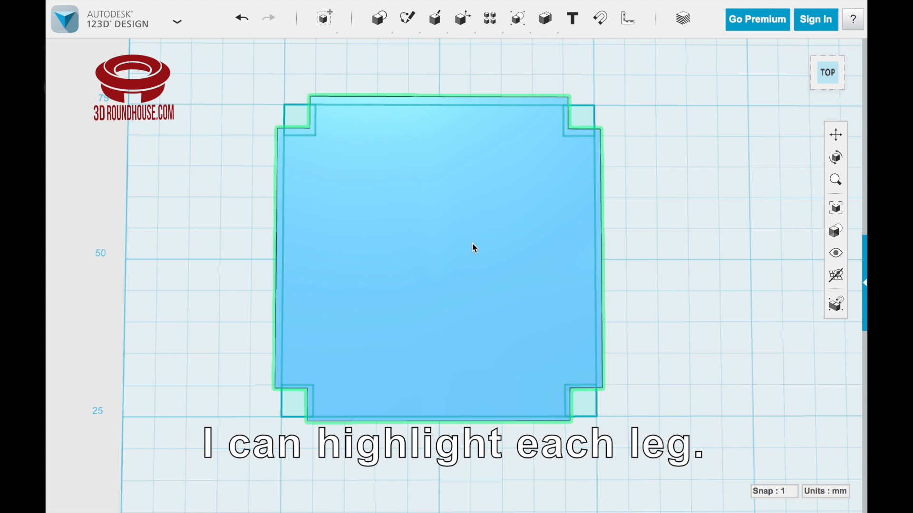
{"action": "left_click", "coordinate": [292, 410]}
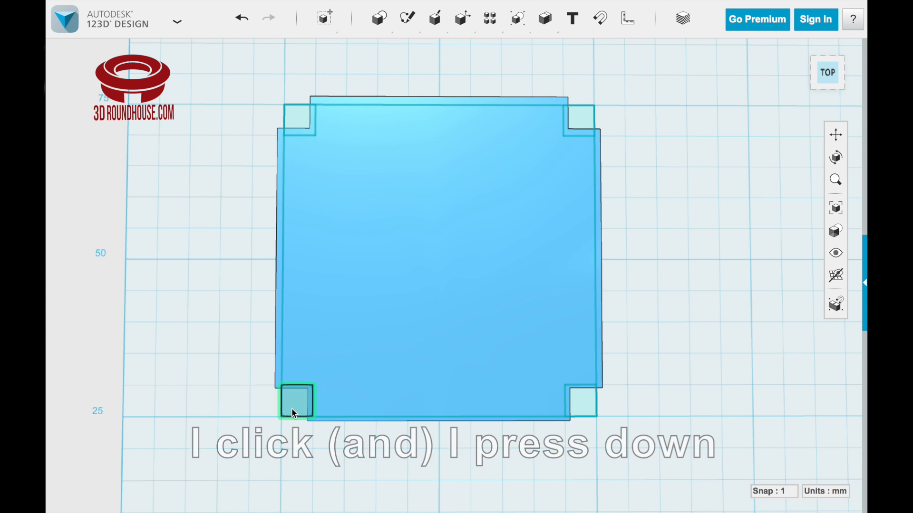
{"action": "left_click", "coordinate": [299, 119], "text": "shift"}
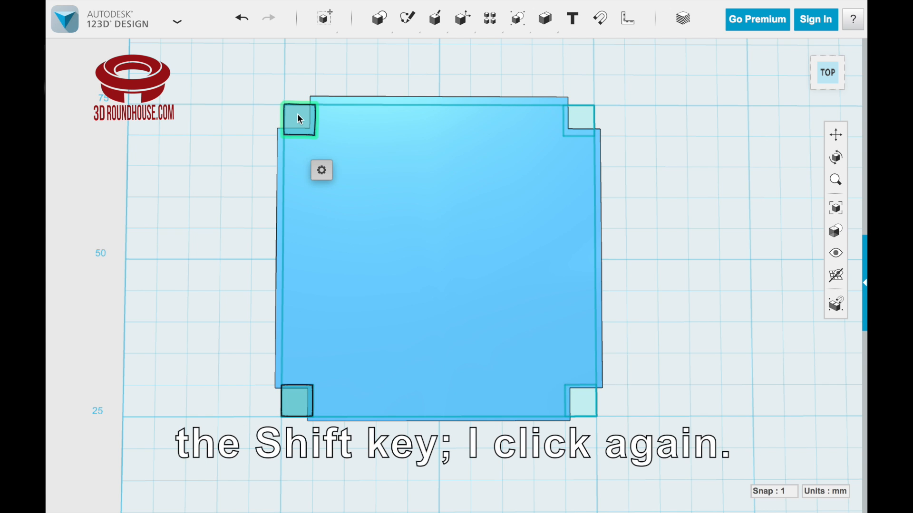
{"action": "left_click", "coordinate": [583, 116], "text": "shift"}
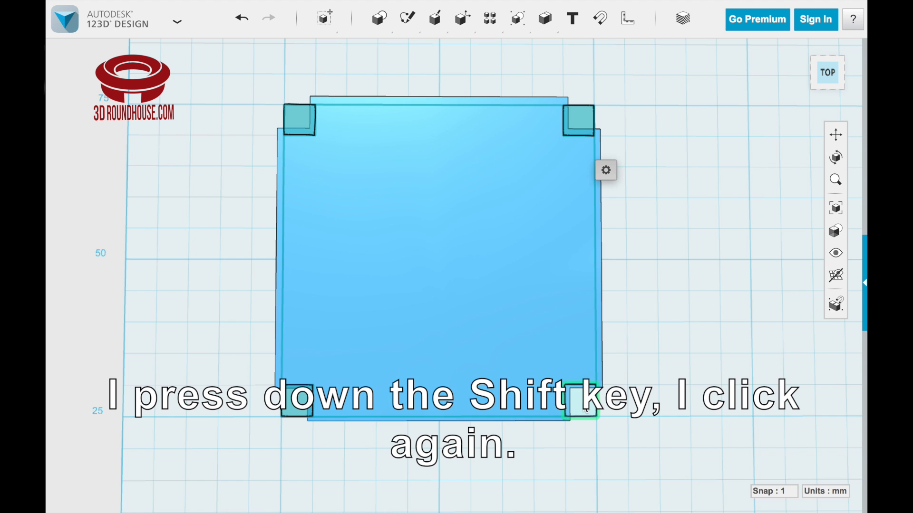
{"action": "left_click", "coordinate": [837, 160]}
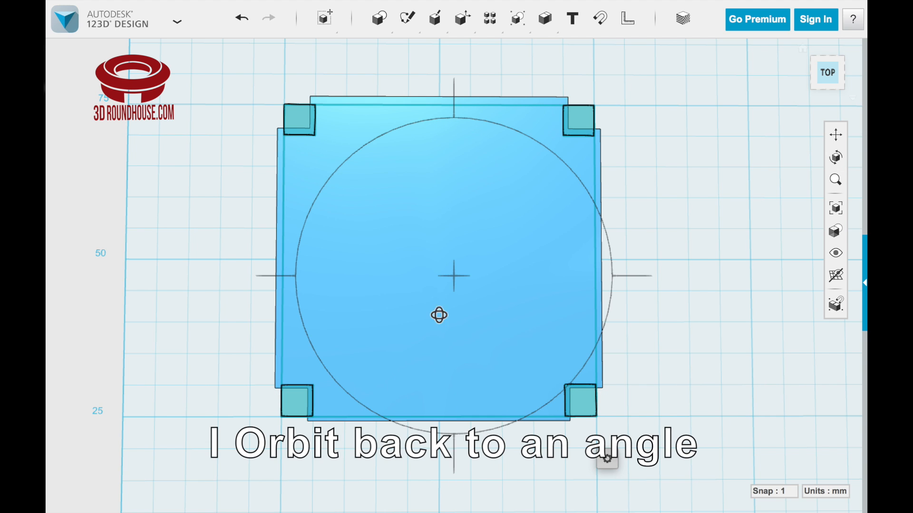
{"action": "left_click_drag", "start_coordinate": [434, 320], "coordinate": [445, 267]}
{"action": "key", "text": "Escape"}
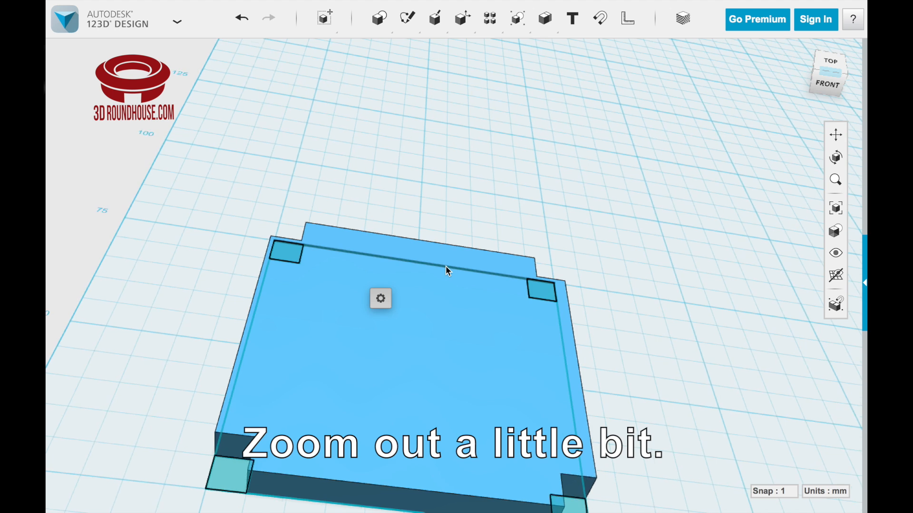
{"action": "scroll", "coordinate": [446, 267], "scroll_direction": "down", "scroll_amount": 3}
{"action": "mouse_move", "coordinate": [385, 298]}
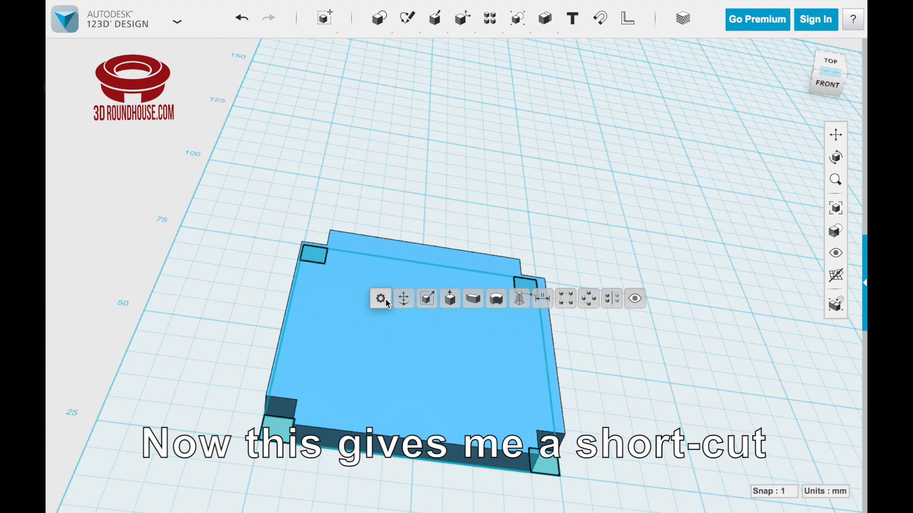
{"action": "left_click", "coordinate": [449, 300]}
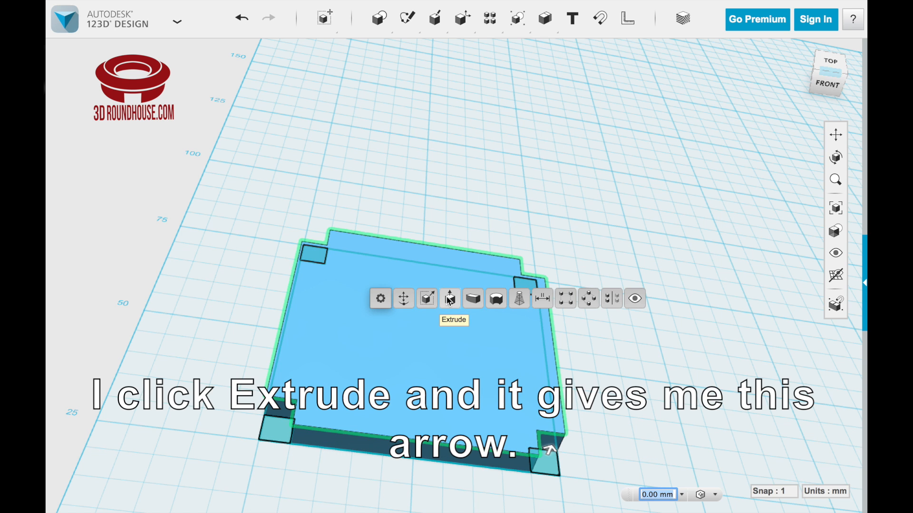
{"action": "left_click", "coordinate": [553, 456]}
{"action": "left_click_drag", "start_coordinate": [552, 456], "coordinate": [583, 349]}
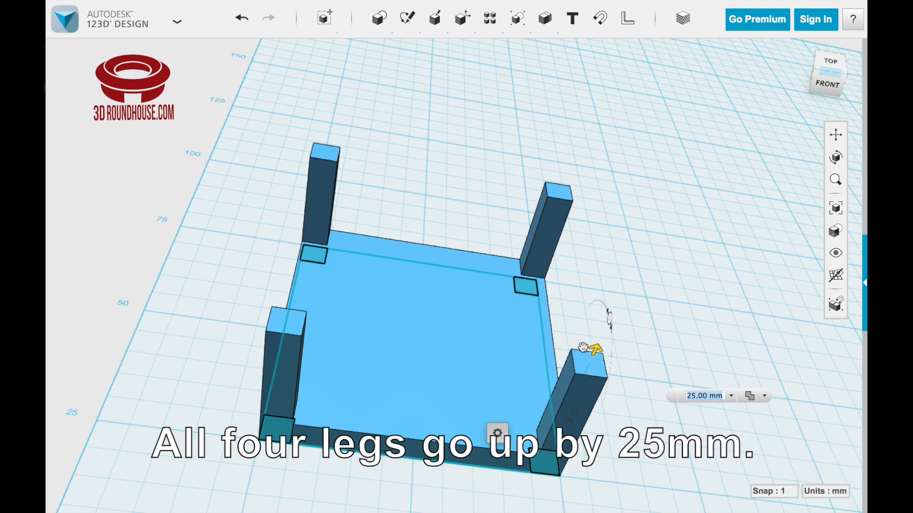
{"action": "key", "text": "Return"}
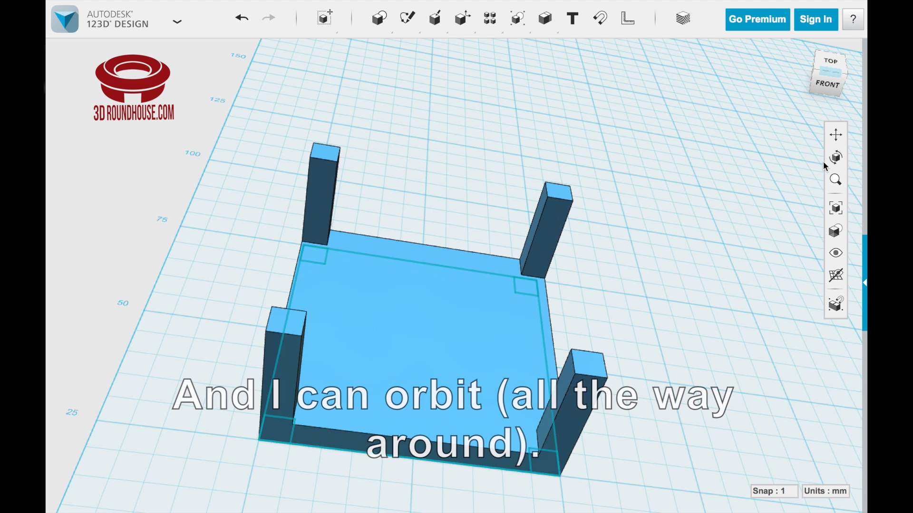
- Hide the grid and turn the view to inspect the finished table standing on its legs, from below and from the side
{"action": "left_click", "coordinate": [835, 158]}
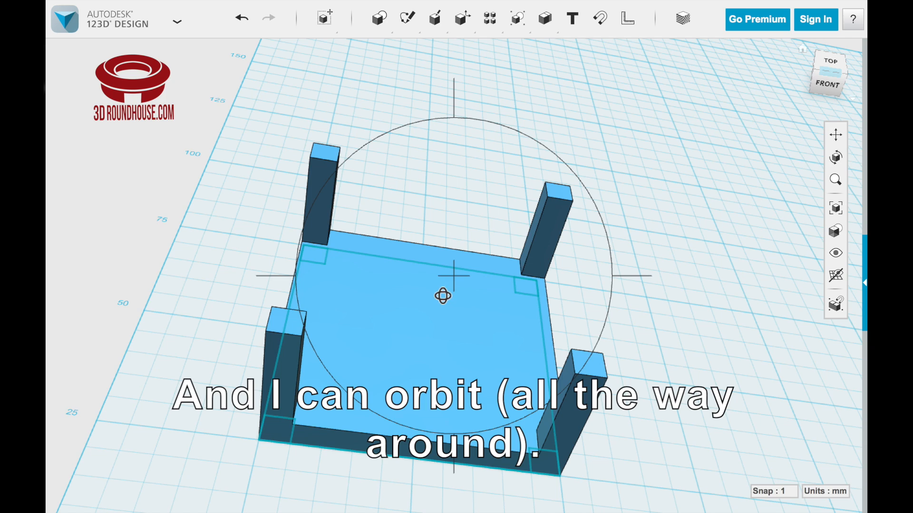
{"action": "left_click_drag", "start_coordinate": [621, 210], "coordinate": [325, 449]}
{"action": "left_click_drag", "start_coordinate": [519, 279], "coordinate": [490, 306]}
{"action": "key", "text": "Escape"}
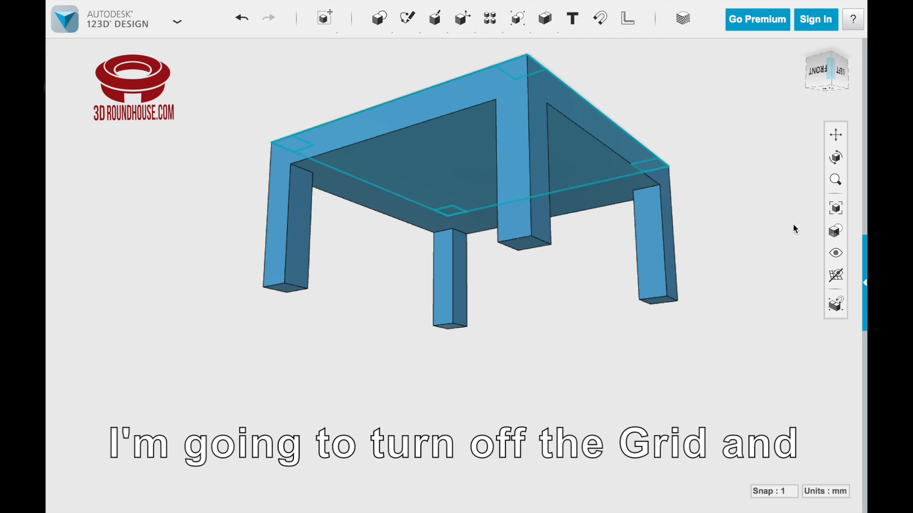
{"action": "left_click", "coordinate": [836, 163]}
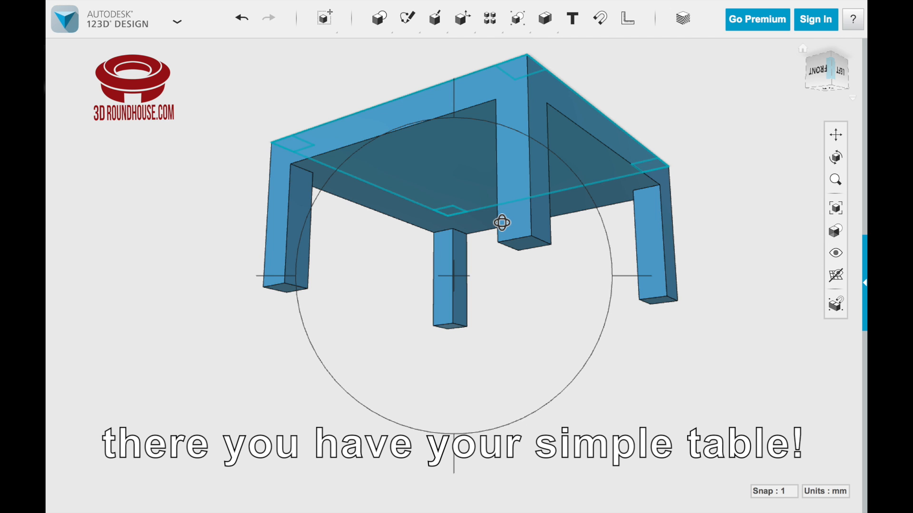
{"action": "left_click_drag", "start_coordinate": [501, 227], "coordinate": [462, 246]}
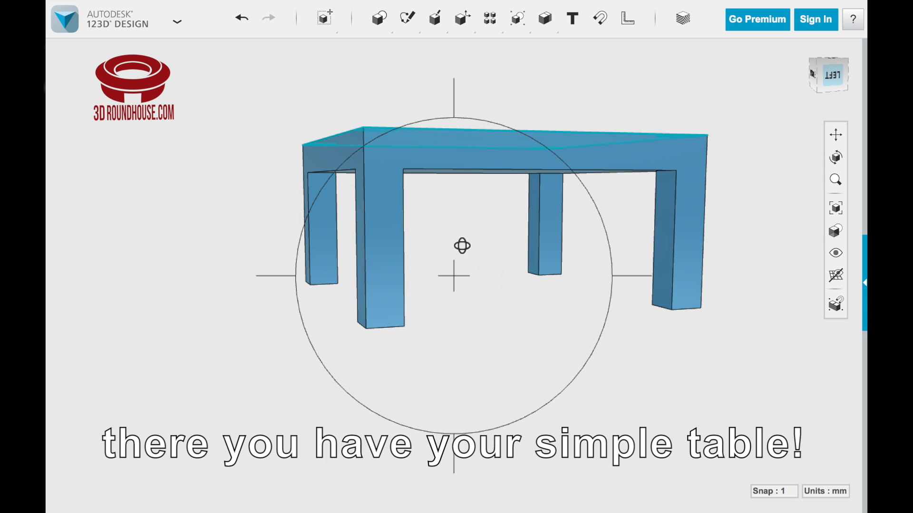
{"action": "key", "text": "Escape"}
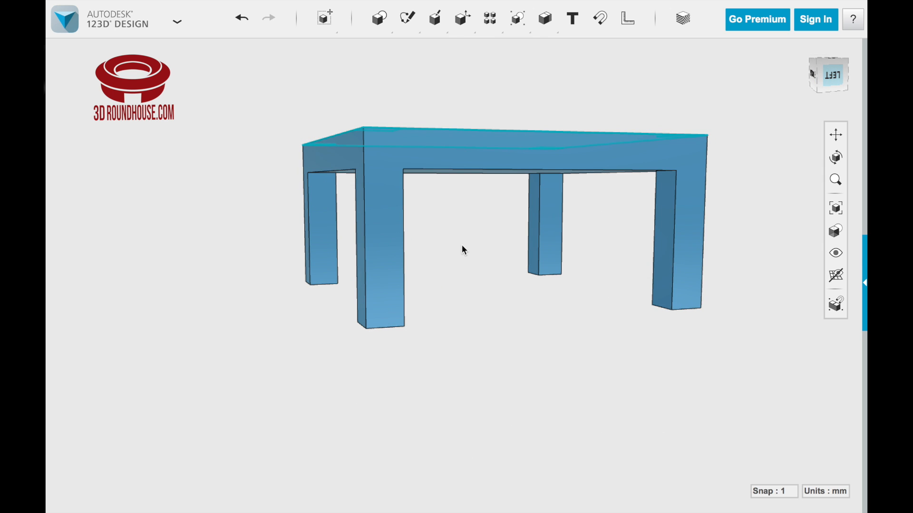